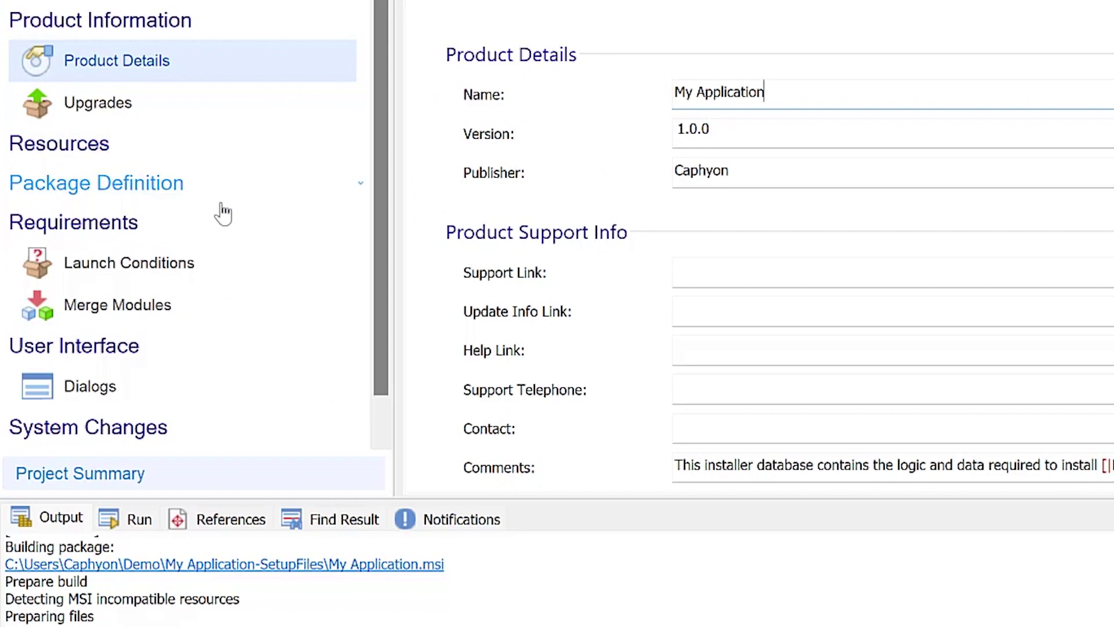
# Step: Require Java Runtime Environment version 9 as a software launch condition
pyautogui.click(162, 262)
pyautogui.click(307, 130)
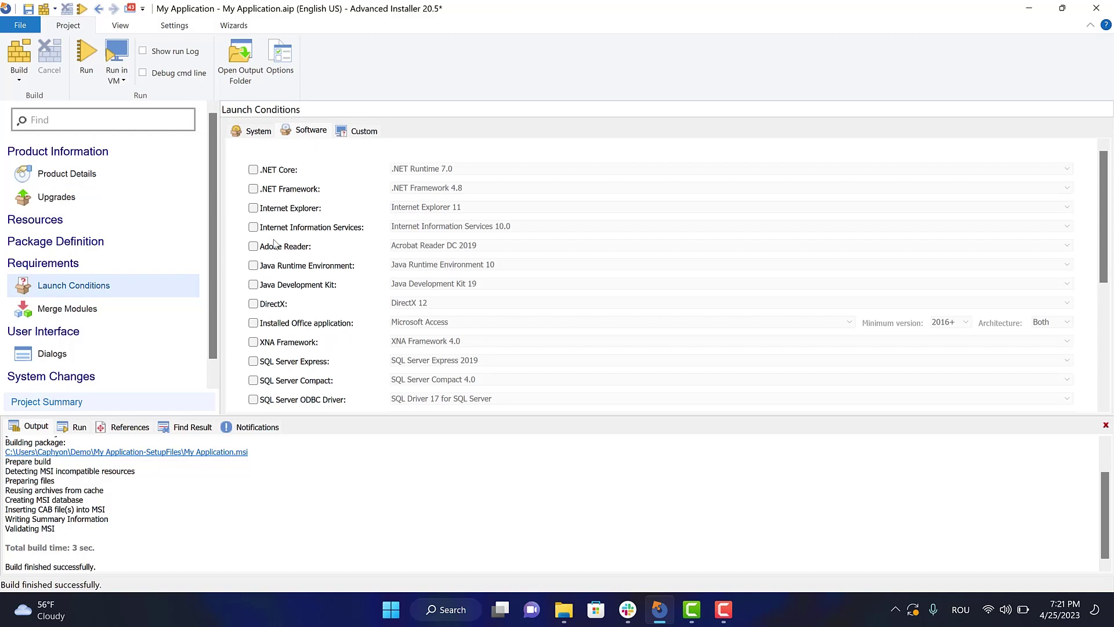
pyautogui.click(253, 265)
pyautogui.click(732, 266)
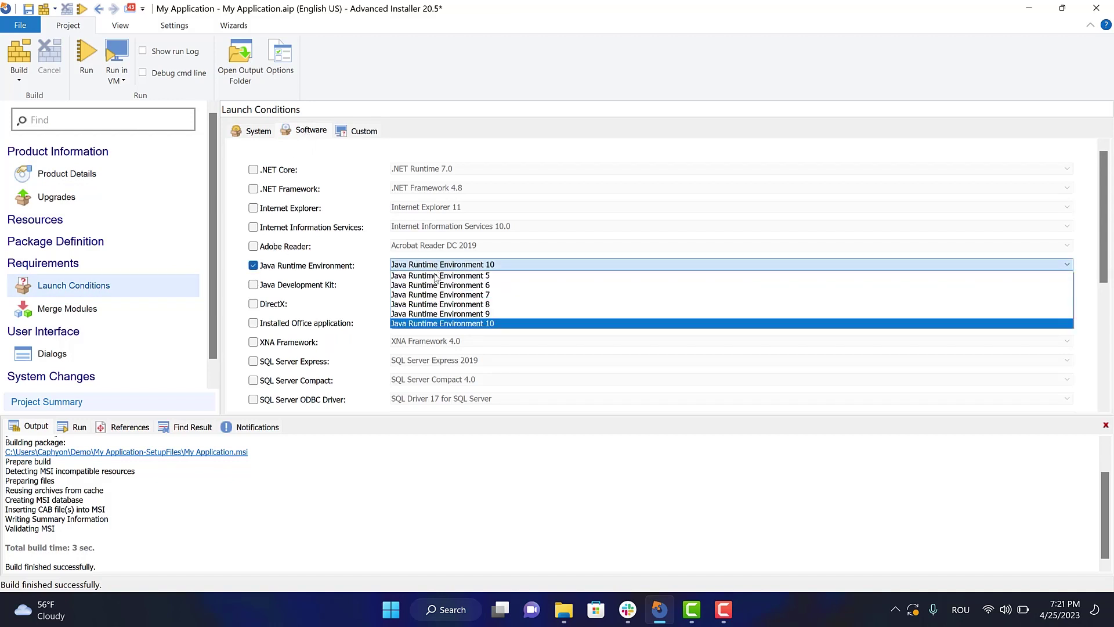
pyautogui.click(439, 306)
pyautogui.scroll(-3, 331, 305)
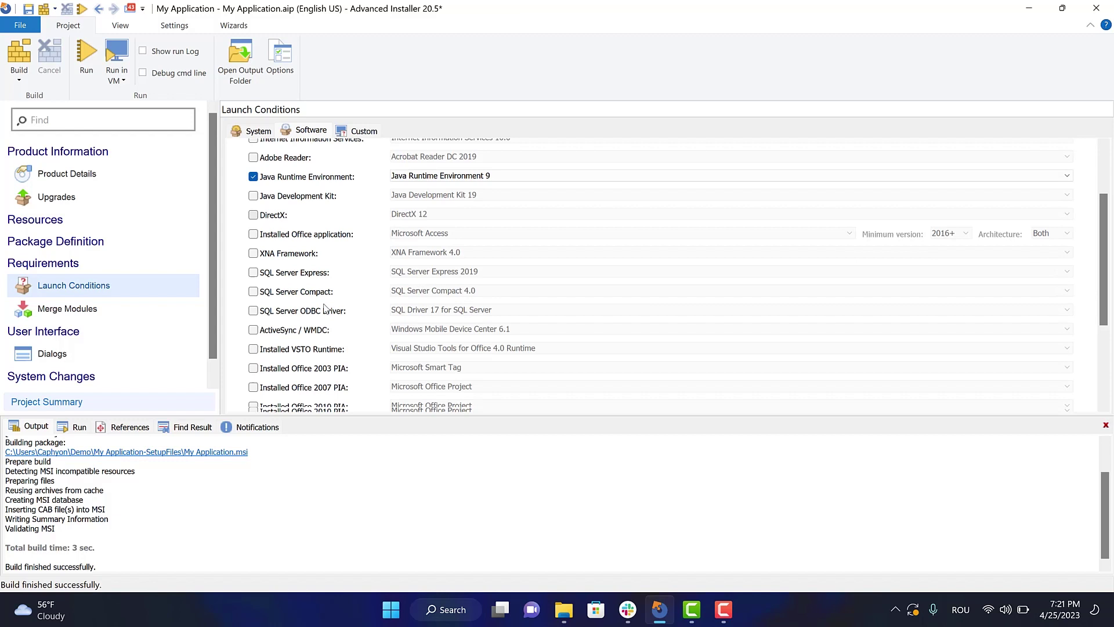
pyautogui.scroll(-3, 324, 304)
pyautogui.scroll(-2, 326, 307)
# Step: Require PowerShell version 6.2 as a second software launch condition
pyautogui.click(254, 346)
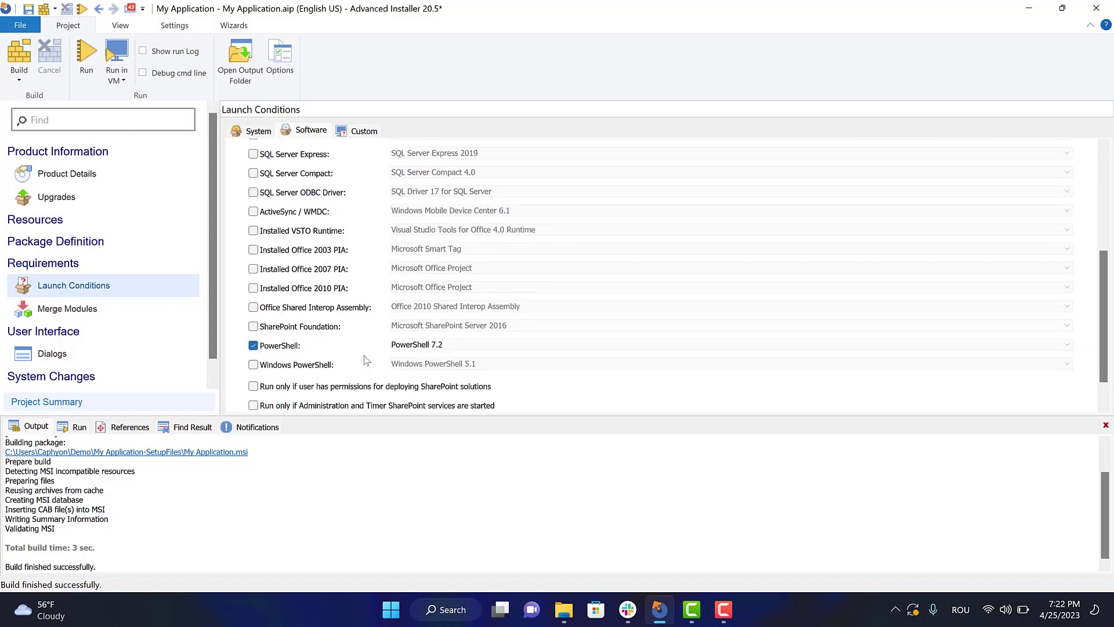
pyautogui.click(731, 345)
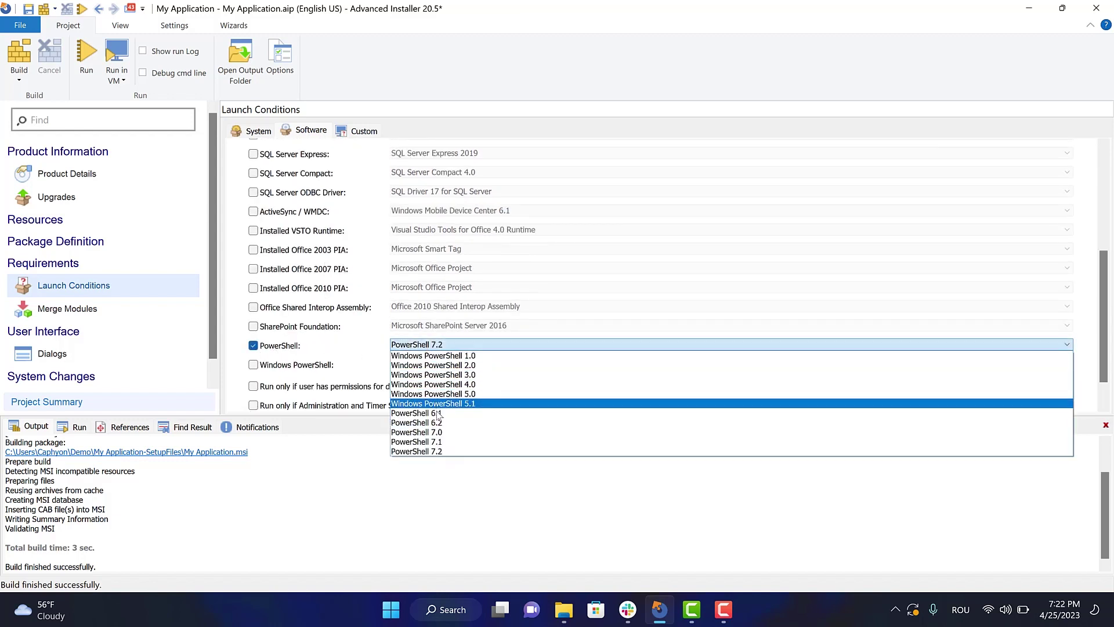
pyautogui.click(416, 423)
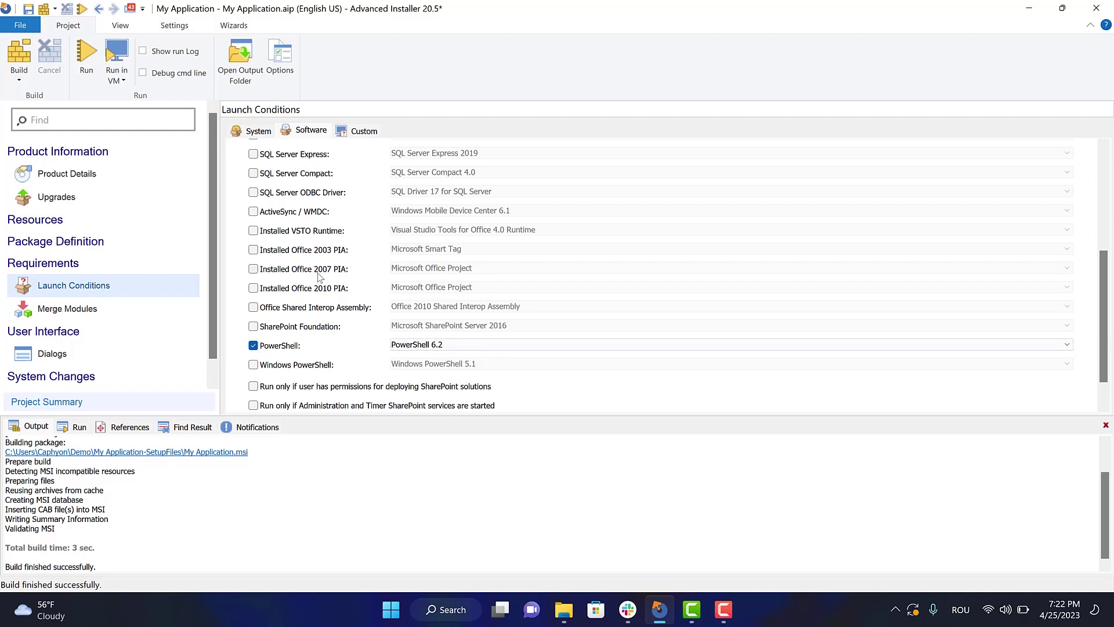
pyautogui.scroll(3, 357, 289)
pyautogui.scroll(4, 357, 288)
pyautogui.scroll(2, 357, 288)
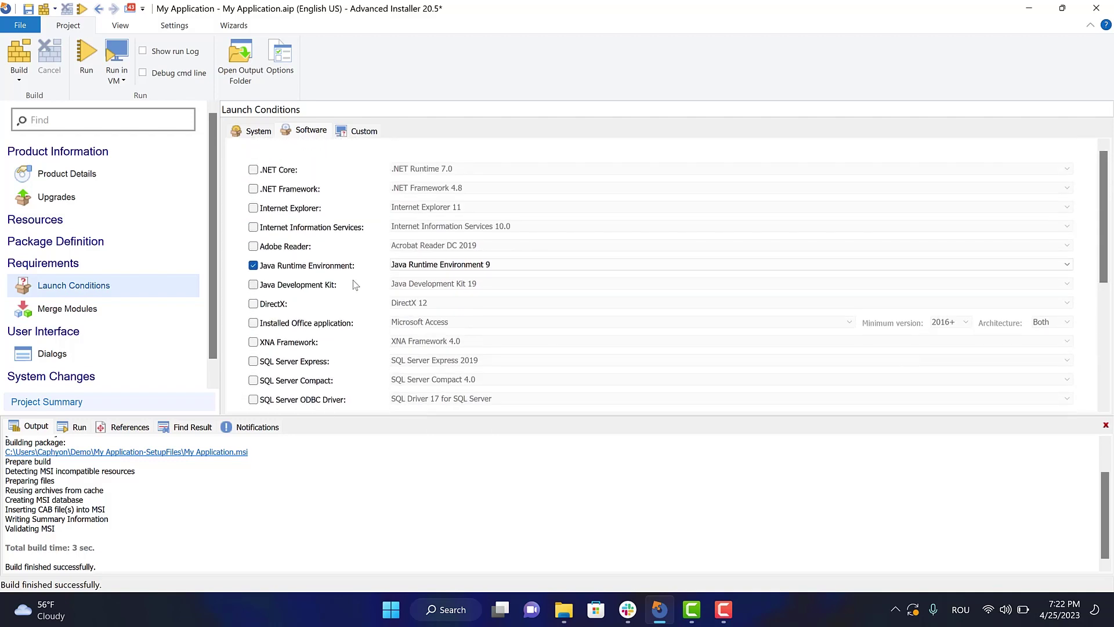
# Step: Drop Windows 8 x64 from supported systems, then start and cancel a new custom condition
pyautogui.click(254, 132)
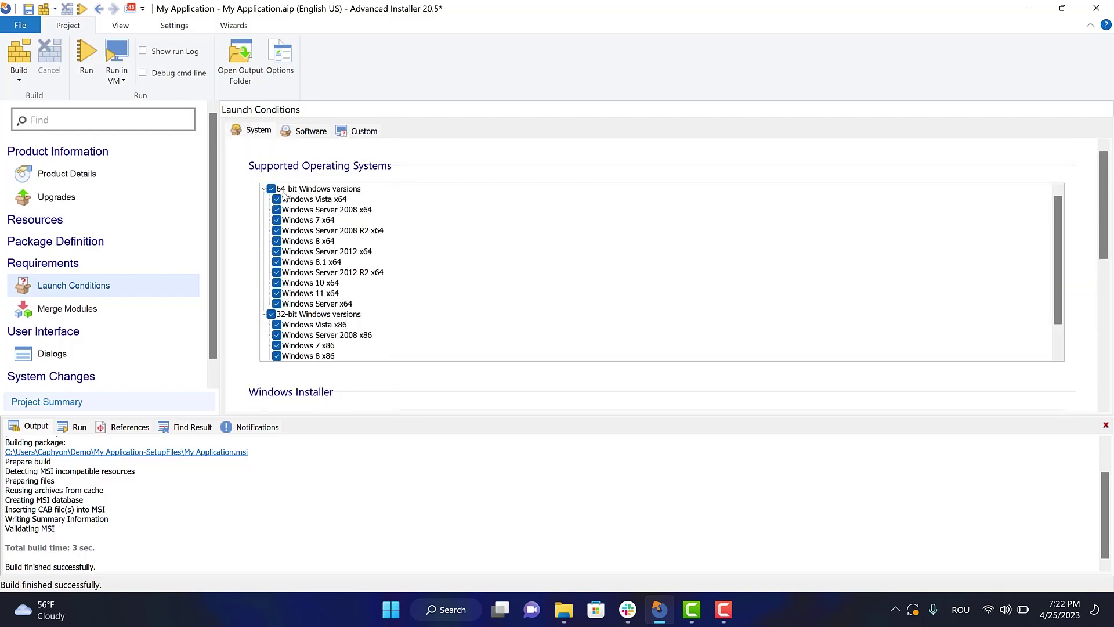
pyautogui.click(277, 242)
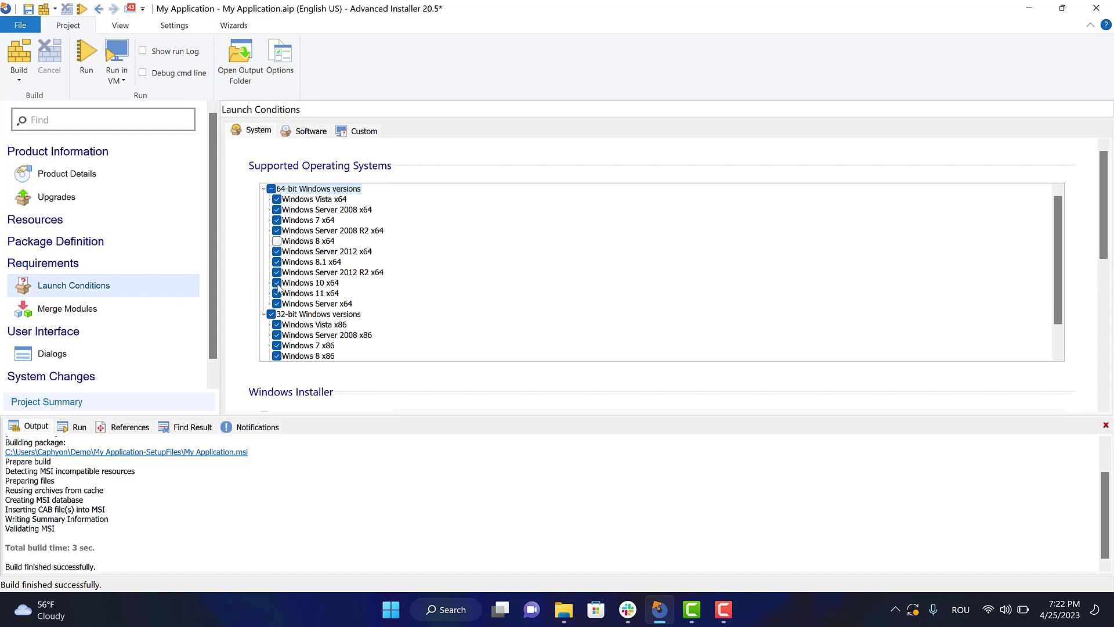
pyautogui.scroll(-2, 264, 312)
pyautogui.scroll(-3, 253, 312)
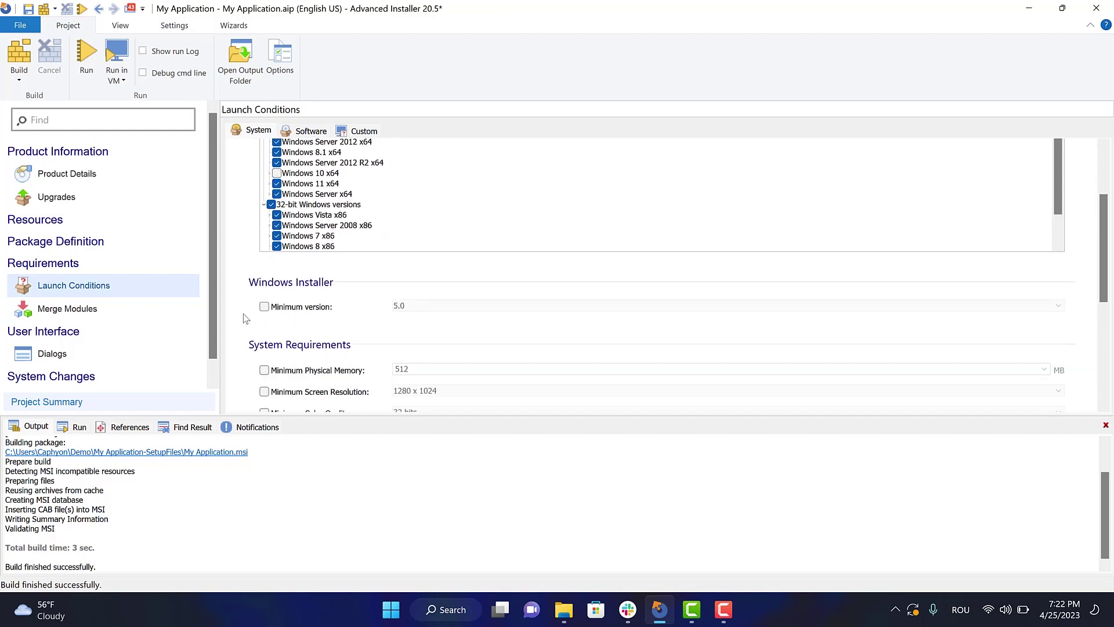
pyautogui.scroll(-3, 249, 312)
pyautogui.scroll(-2, 246, 310)
pyautogui.scroll(-1, 246, 310)
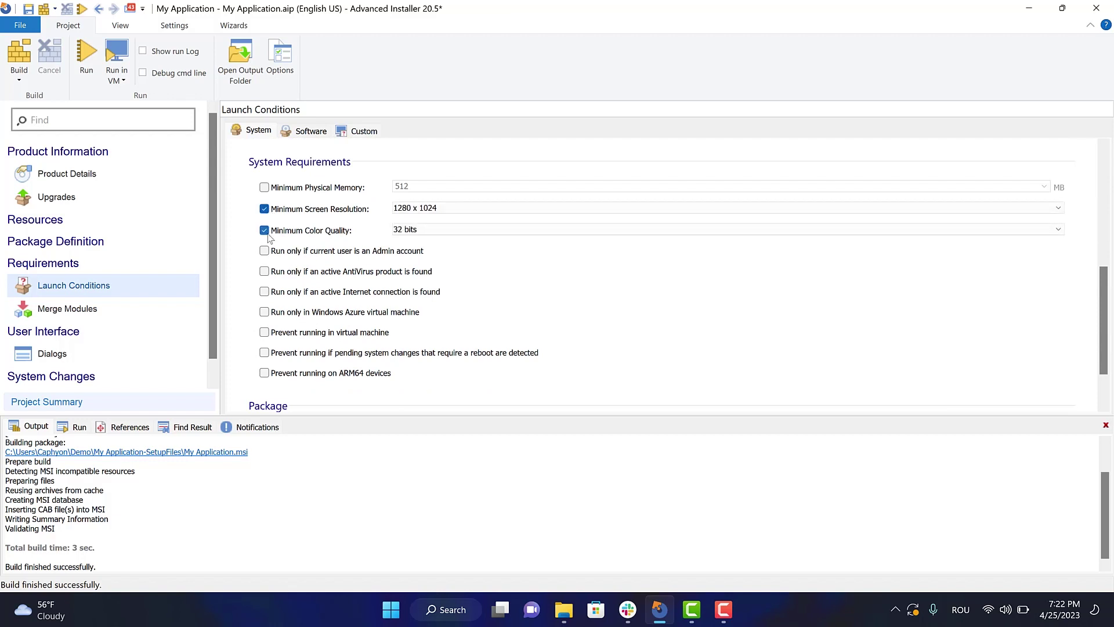
pyautogui.click(357, 132)
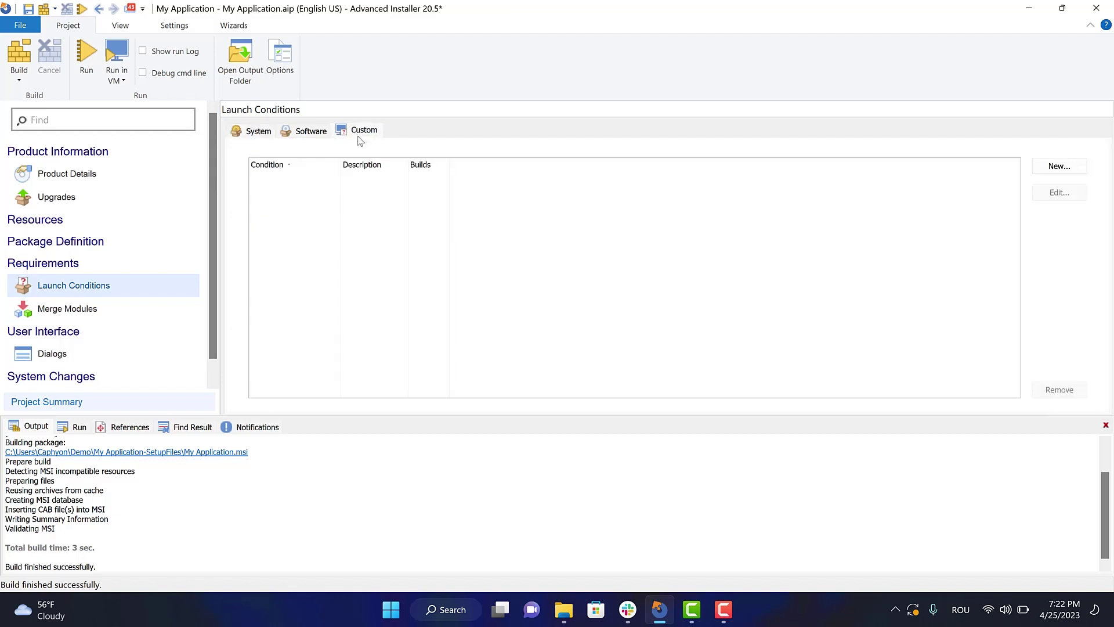
pyautogui.click(1053, 168)
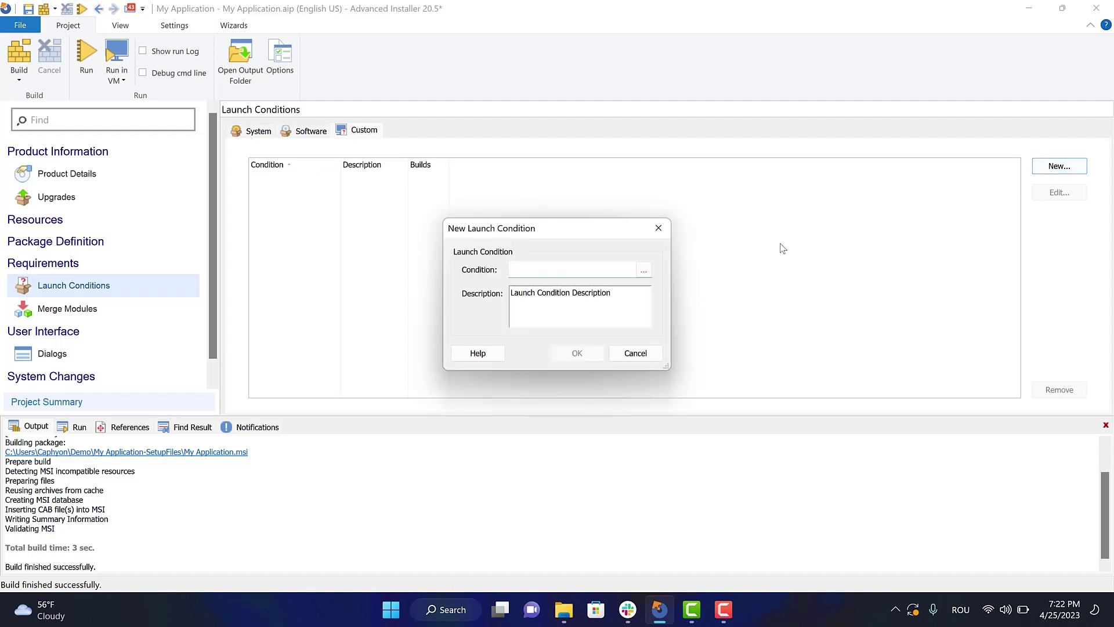
pyautogui.click(659, 228)
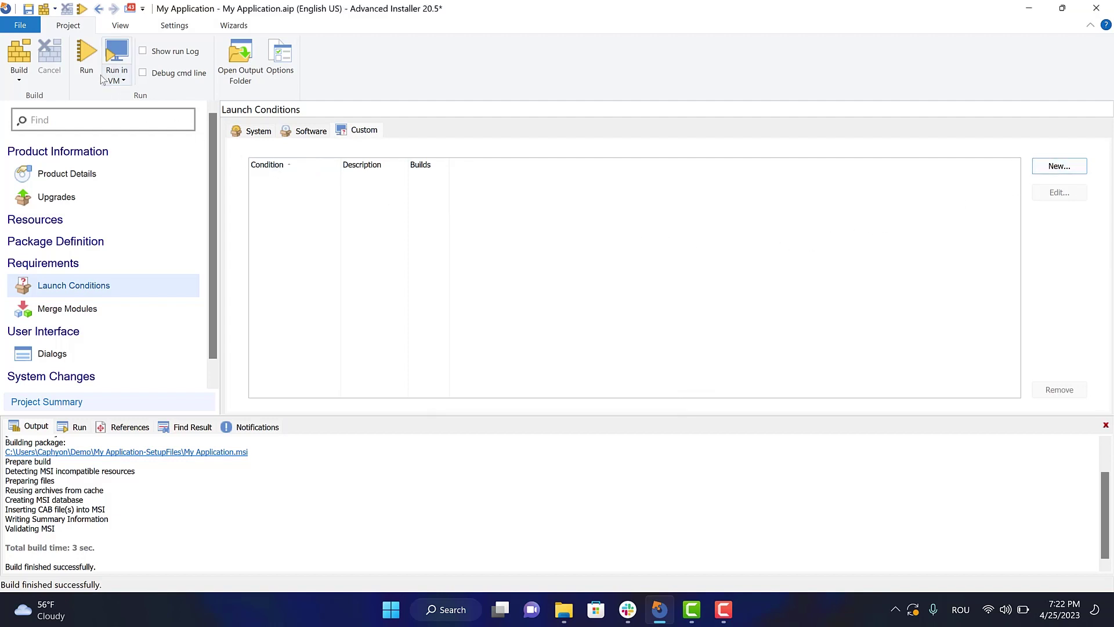
# Step: Run the installer, acknowledge the JRE-older-than-9 error, and close the aborted setup wizard
pyautogui.click(87, 57)
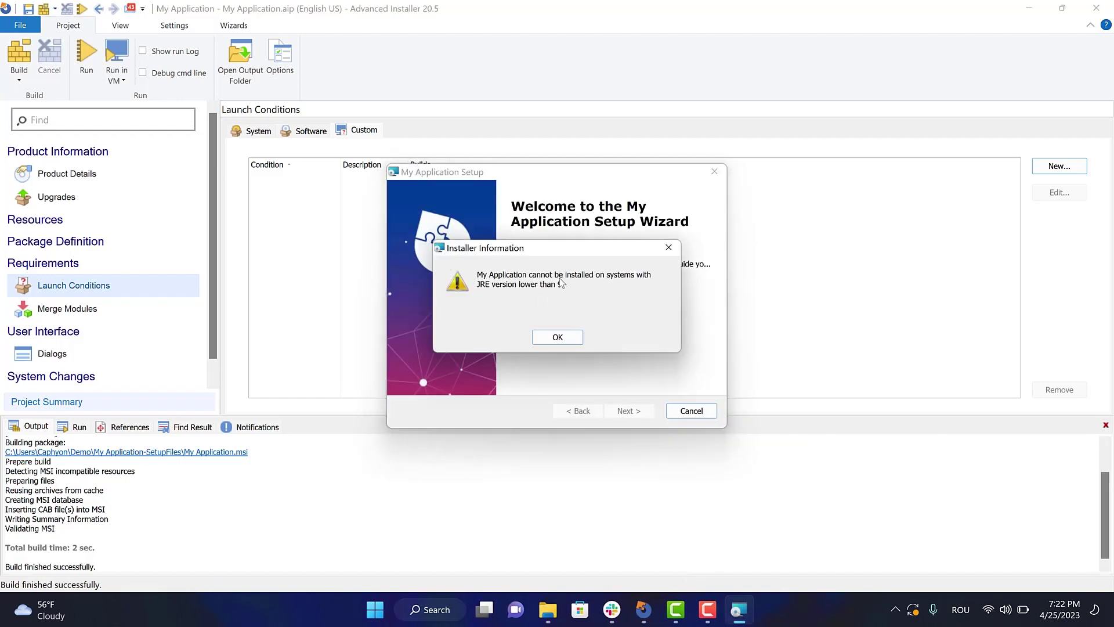
pyautogui.click(571, 340)
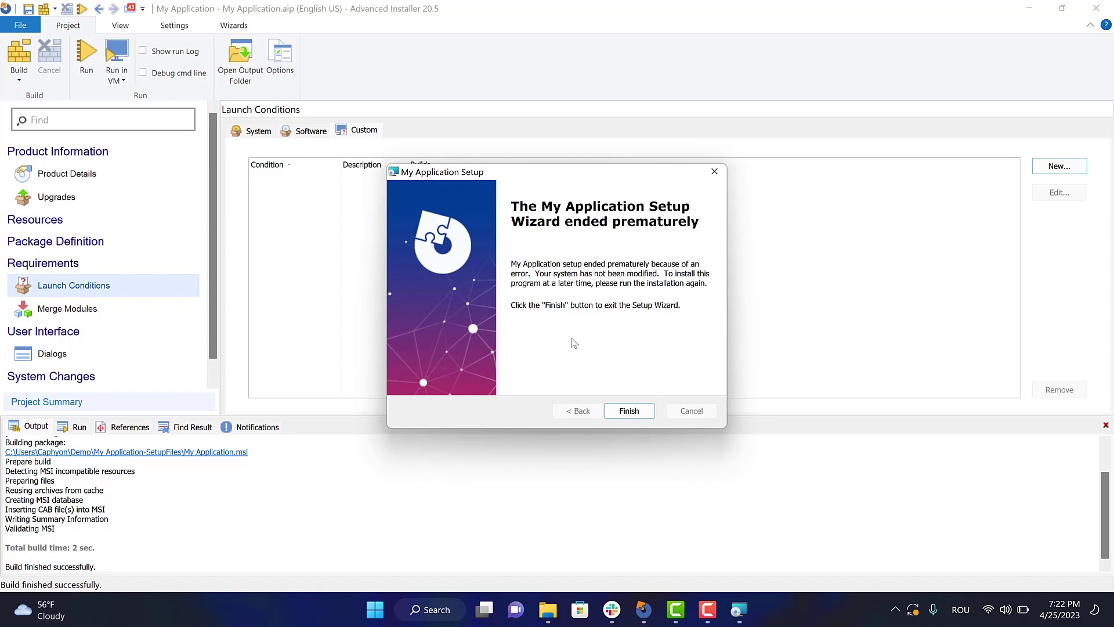
pyautogui.click(628, 411)
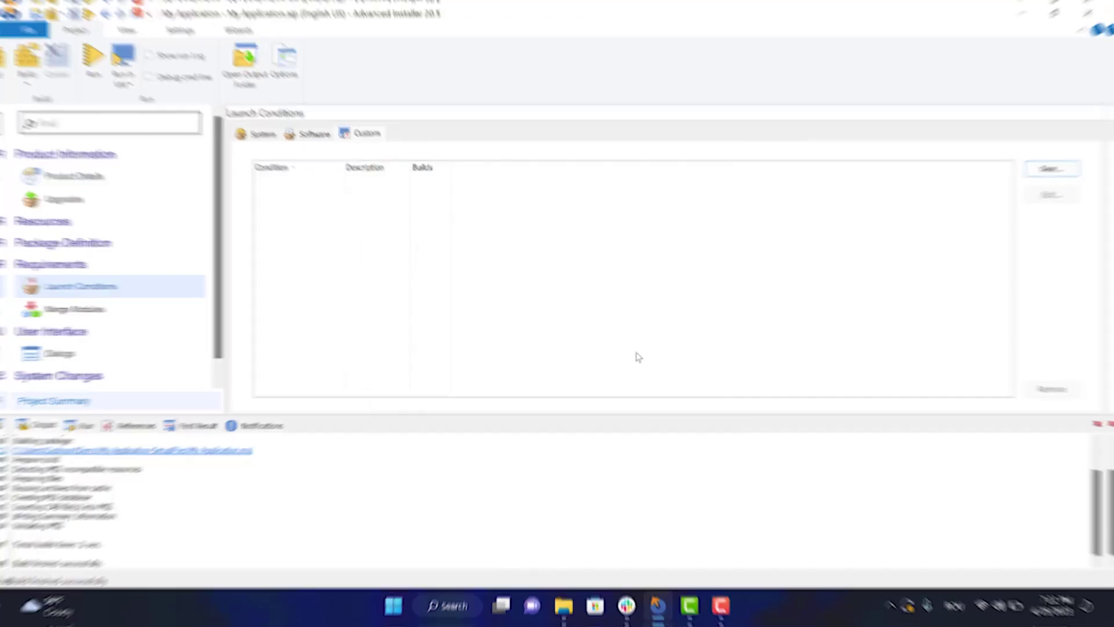